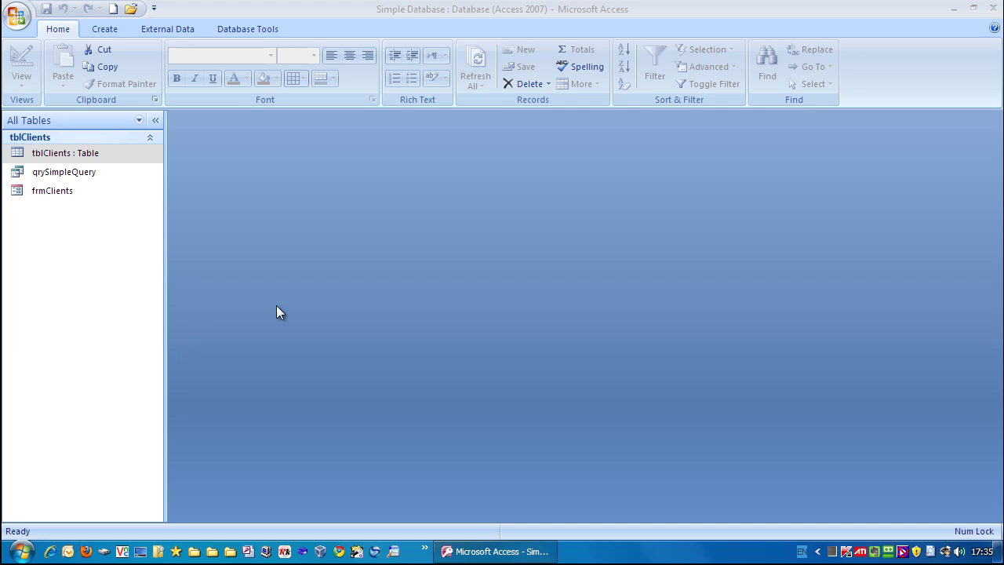
Select the tblClients table in the Navigation Pane as the report source
left_click(25, 152)
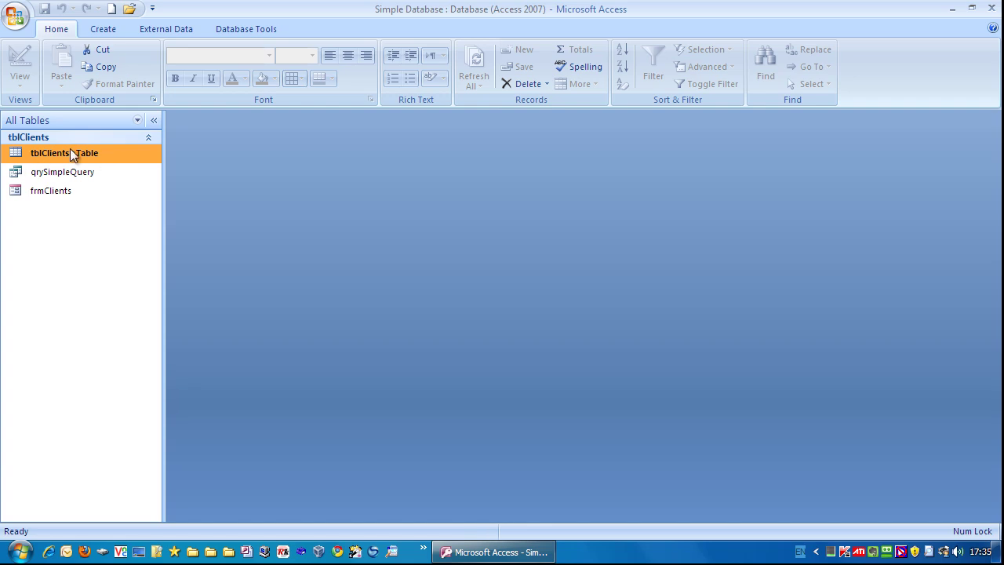
Create a quick report from tblClients using Report on the Create tab
left_click(104, 30)
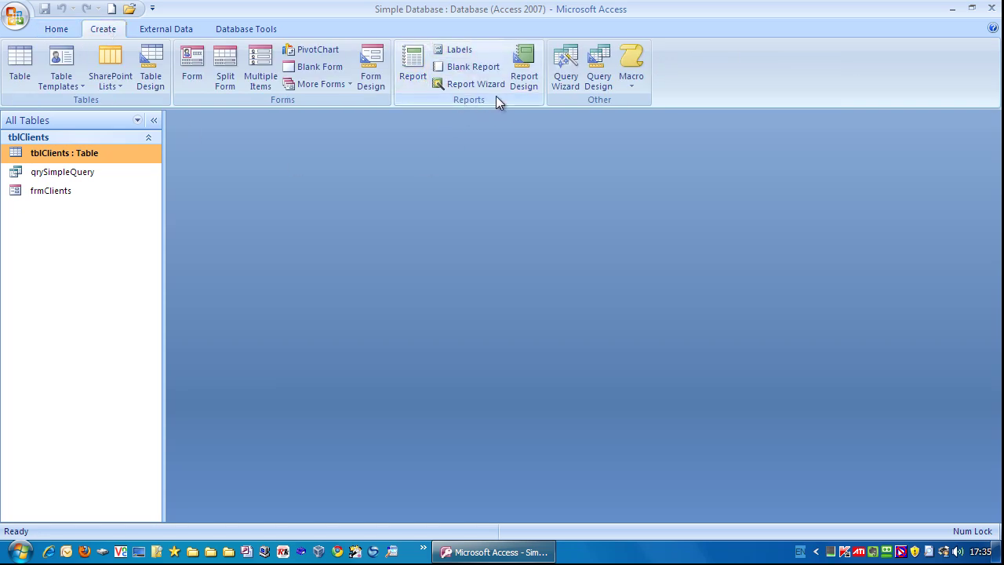
left_click(416, 64)
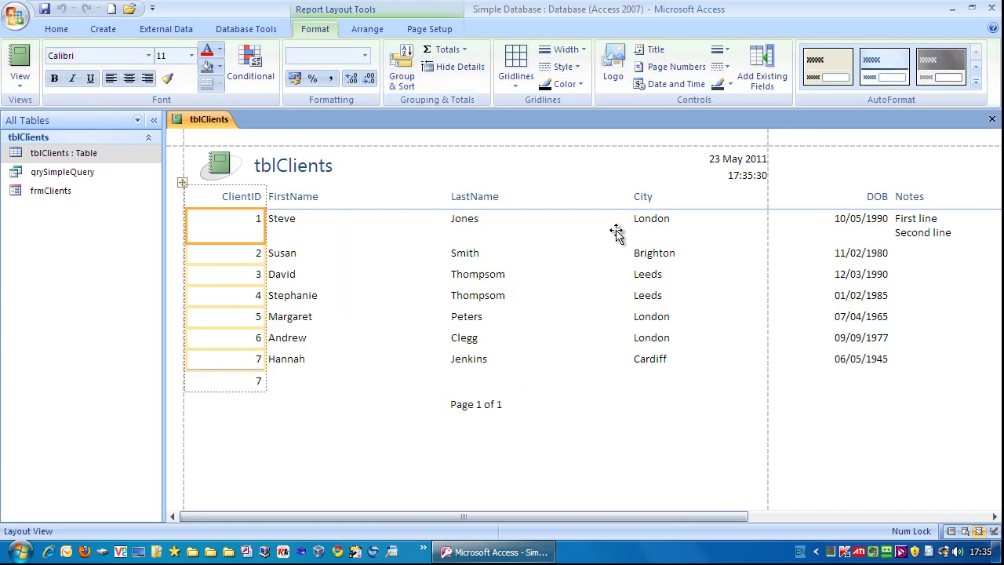
left_click(22, 90)
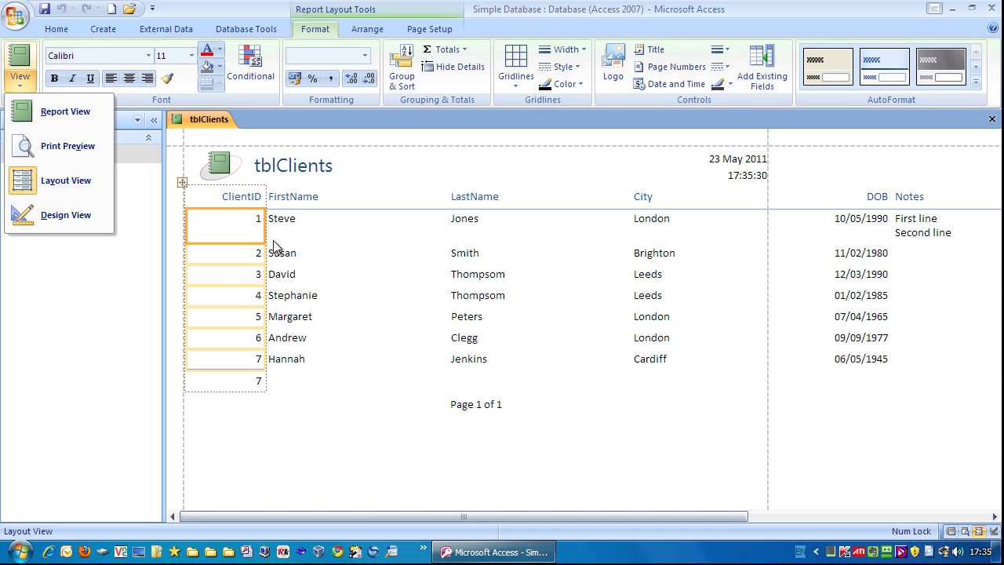
left_click(202, 117)
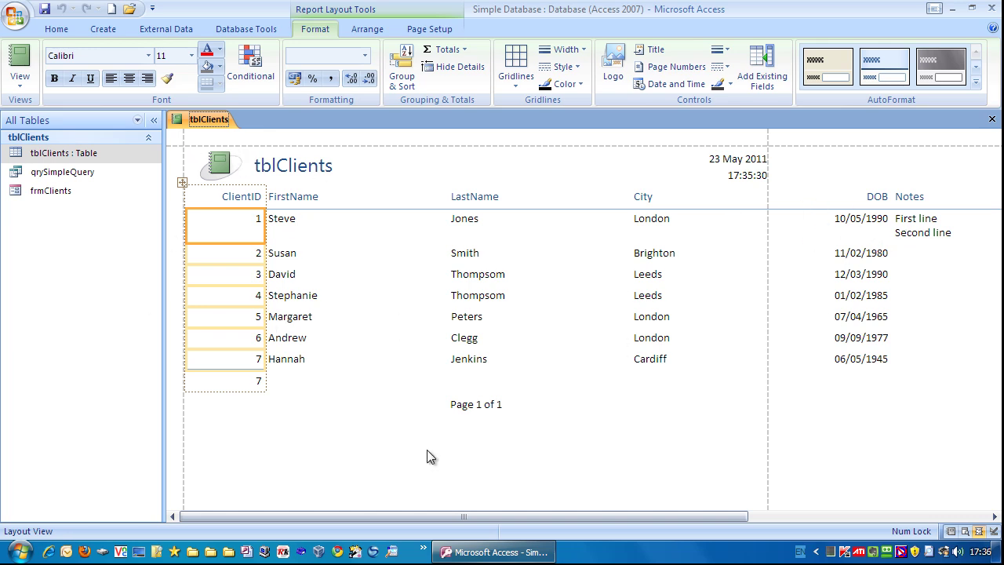
Narrow the ClientID, FirstName, LastName and City columns, then select the Notes column
left_click(246, 199)
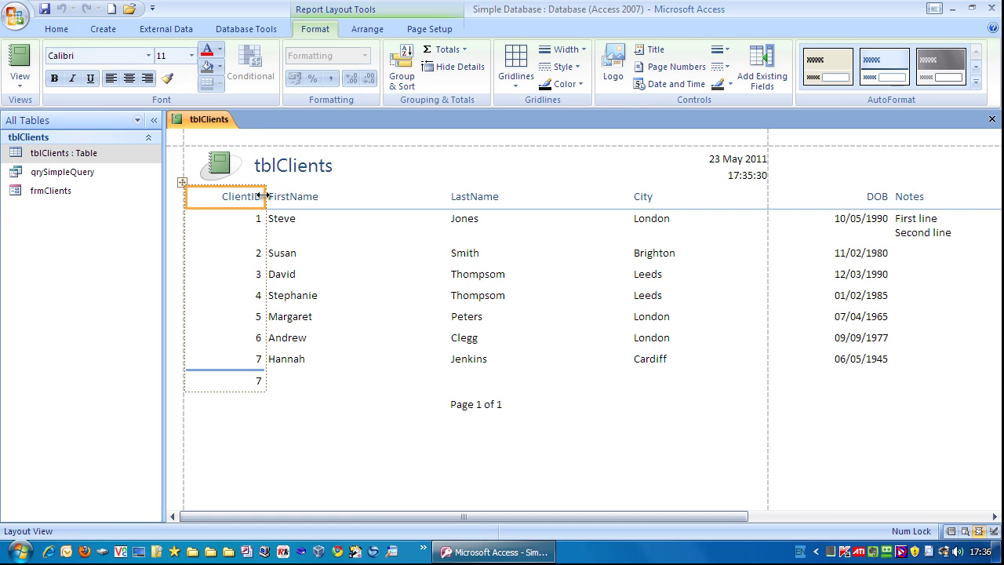
mouse_move(262, 194)
left_mouse_down()
mouse_move(224, 194)
mouse_move(247, 195)
left_mouse_up()
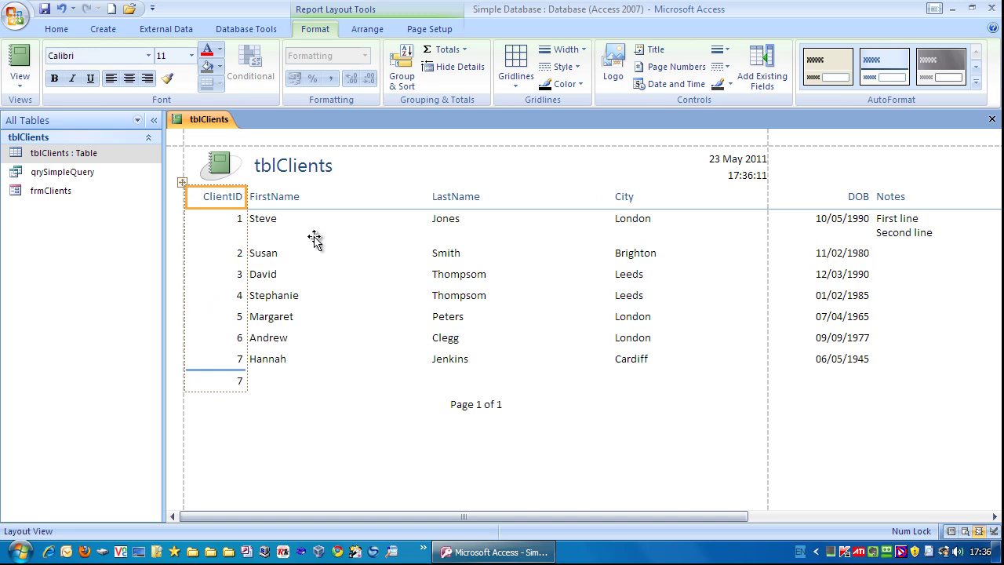
left_click(277, 198)
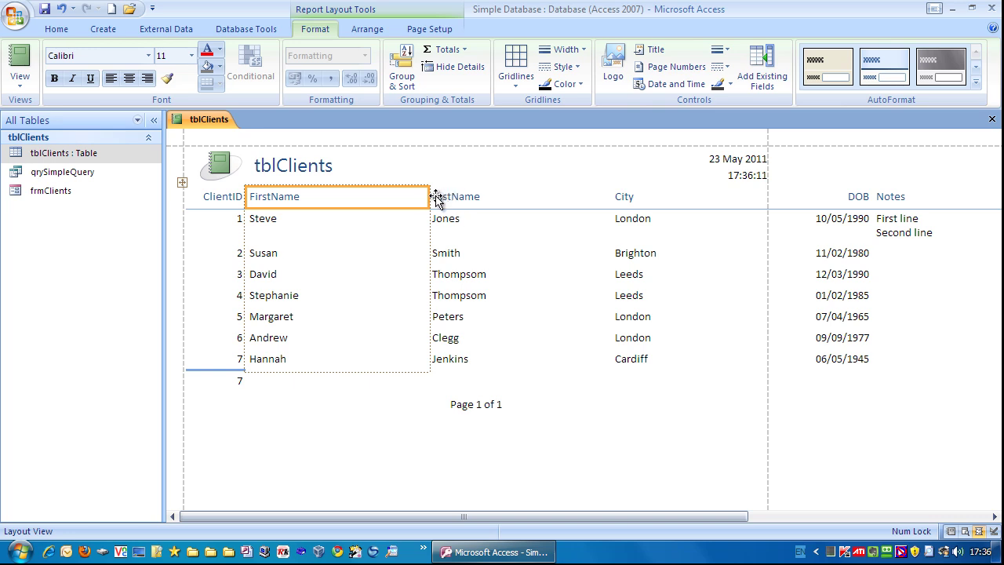
left_click_drag(430, 197, 344, 192)
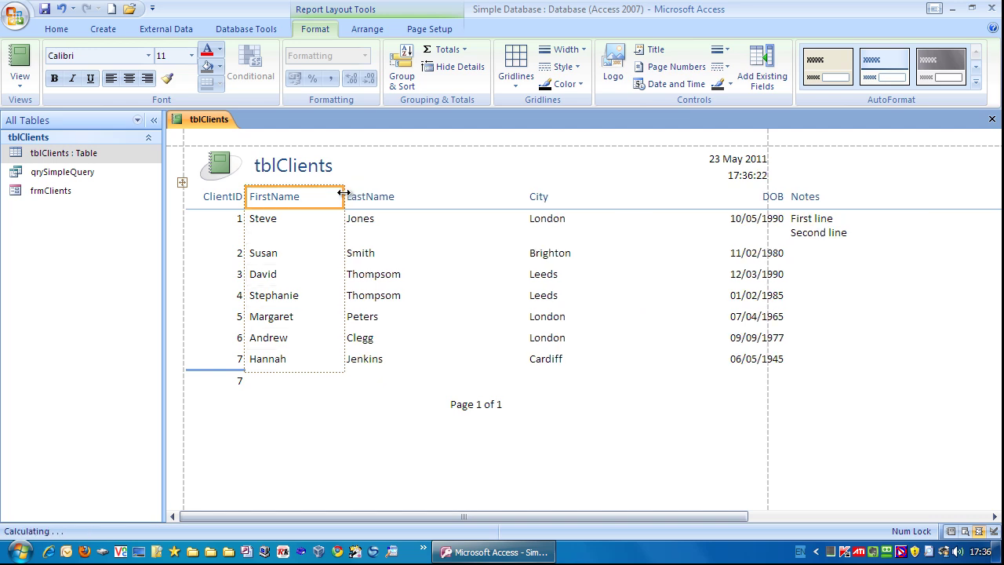
left_click(410, 197)
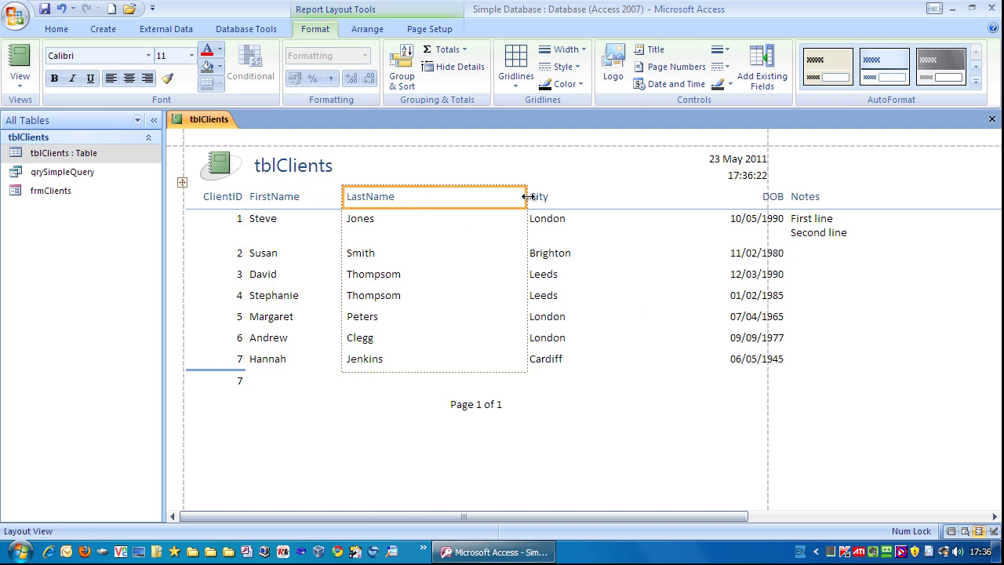
left_click_drag(525, 196, 452, 197)
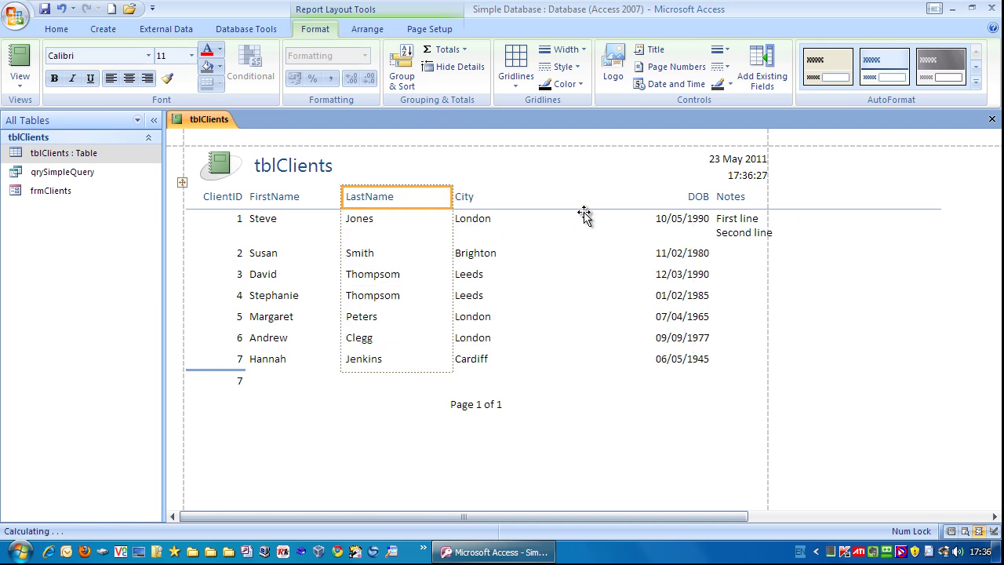
left_click(520, 200)
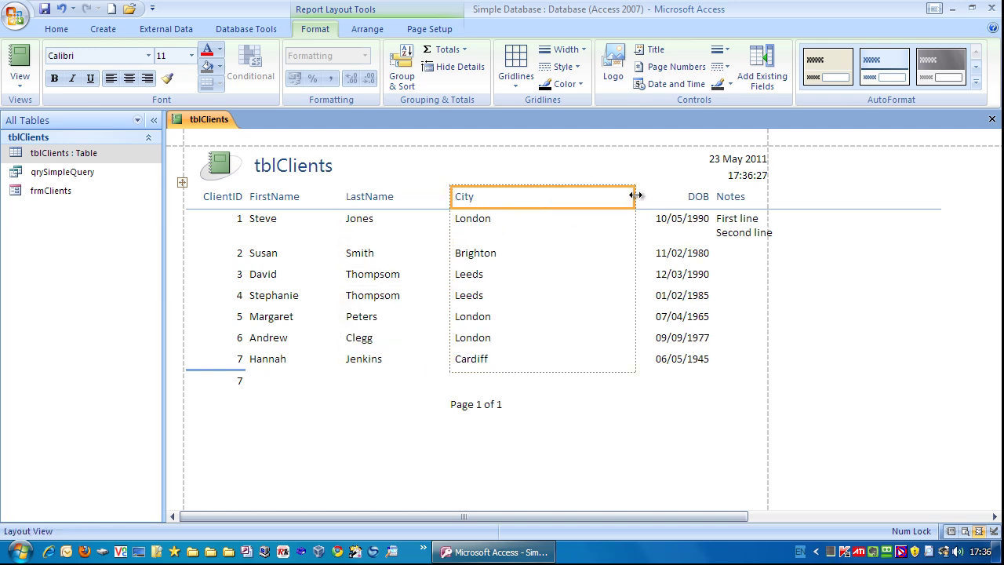
left_click_drag(633, 198, 562, 203)
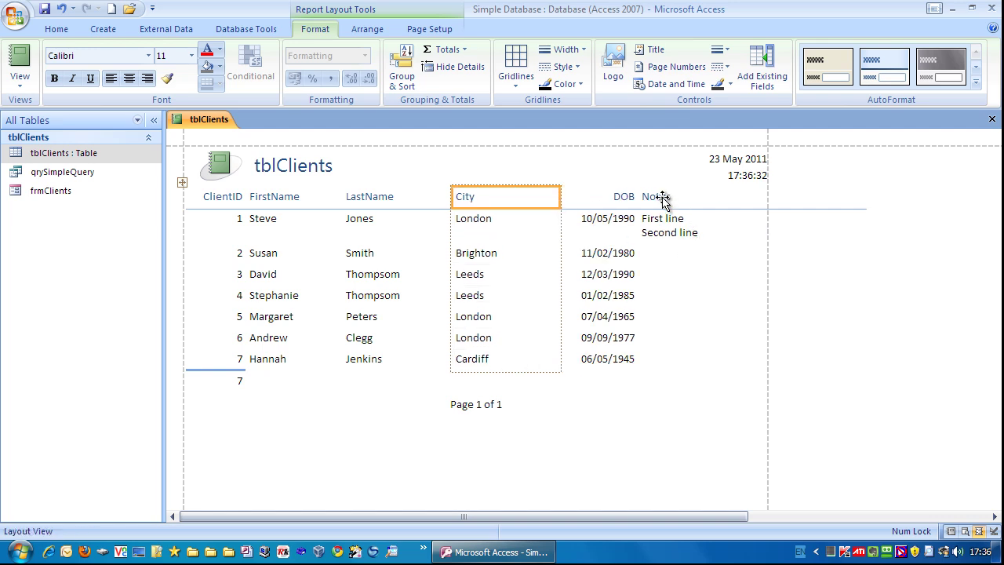
left_click(665, 198)
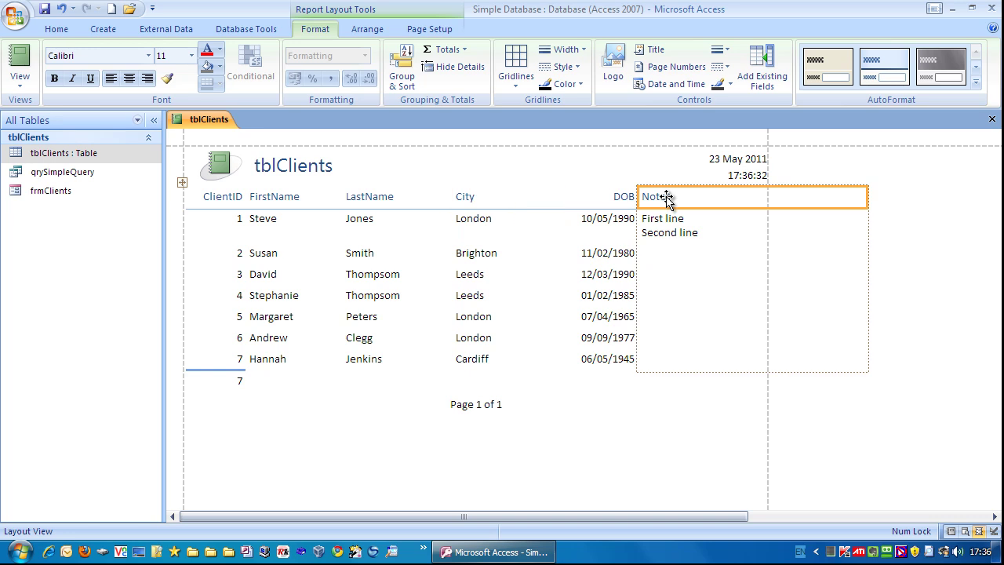
Delete the Notes column, leaving ClientID, FirstName, LastName, City and DOB
key("Delete")
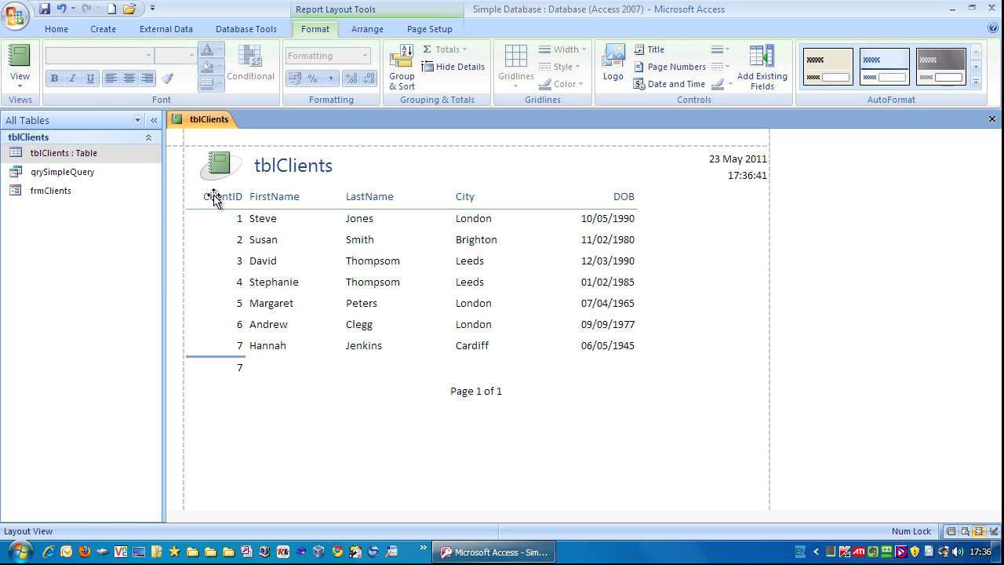
left_click(214, 197)
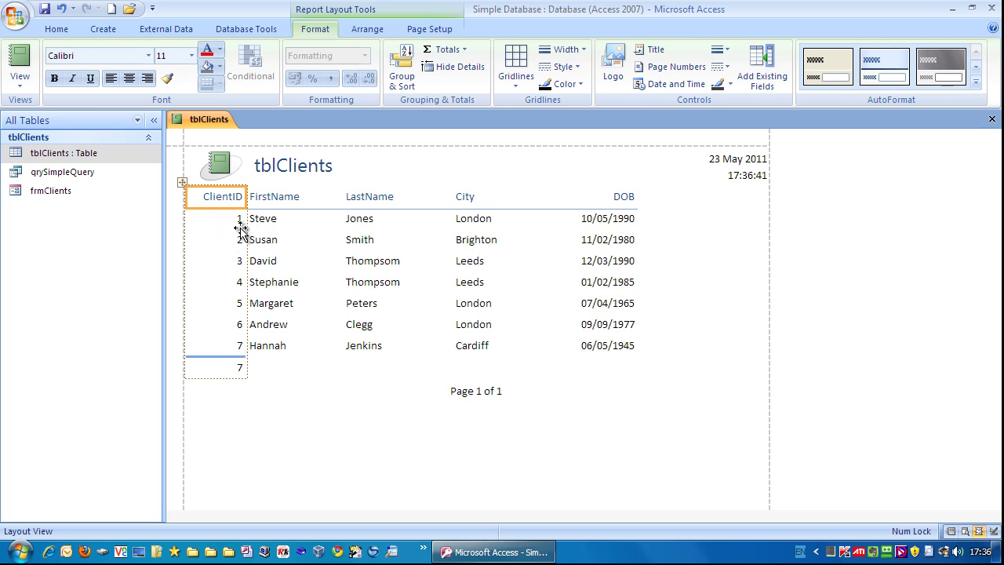
Centre-align both the ClientID values and the ClientID column heading
left_click(210, 220)
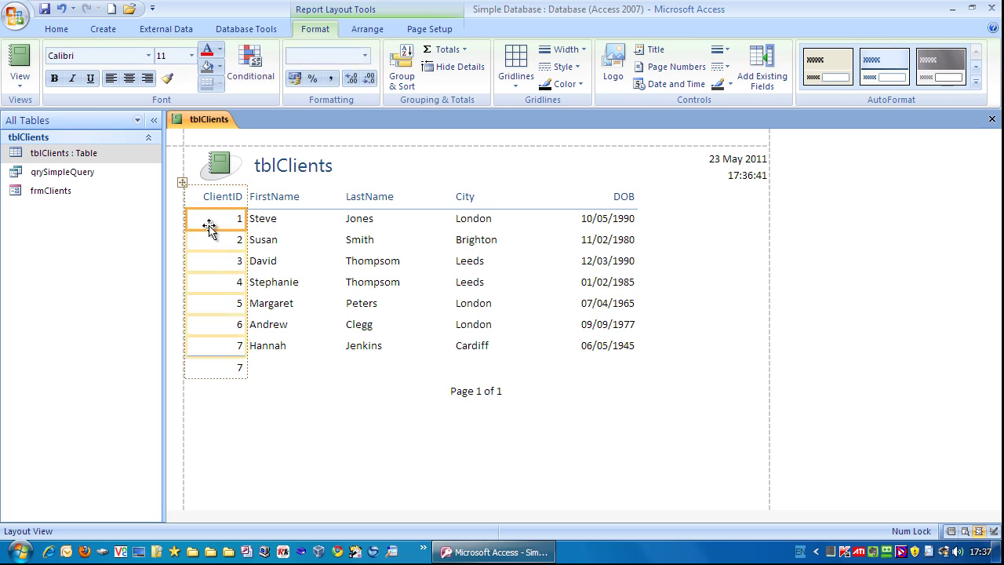
left_click(129, 79)
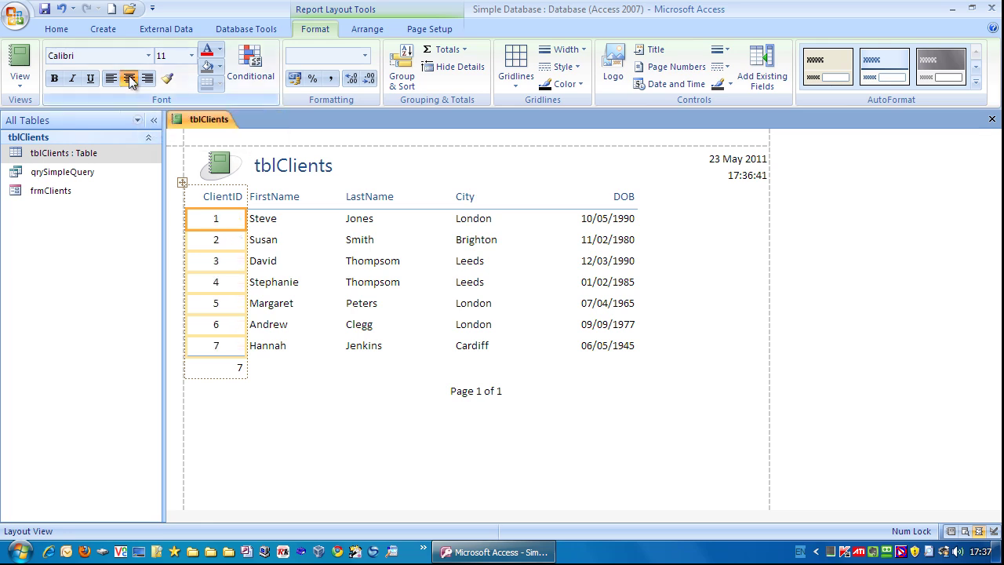
left_click(217, 198)
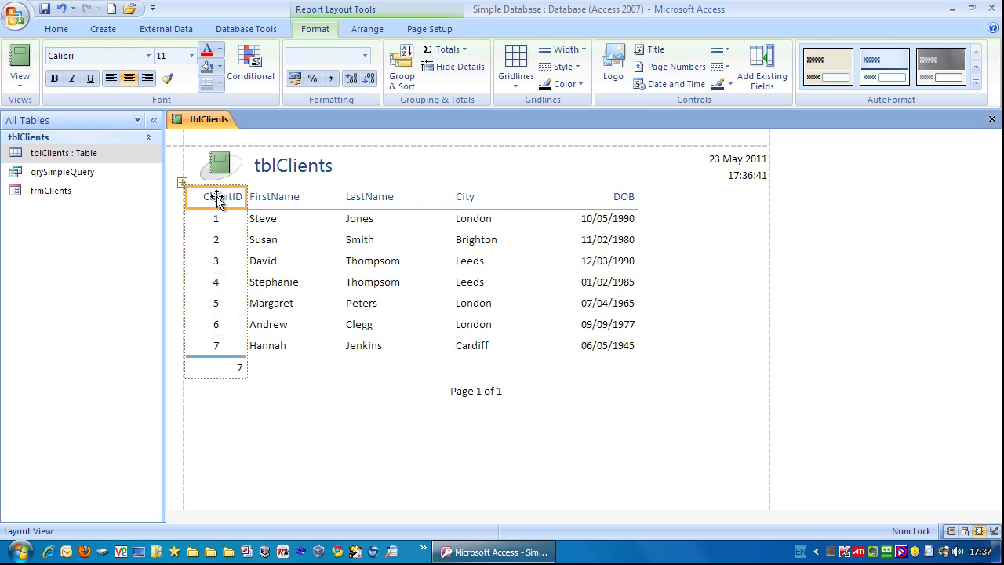
left_click(129, 79)
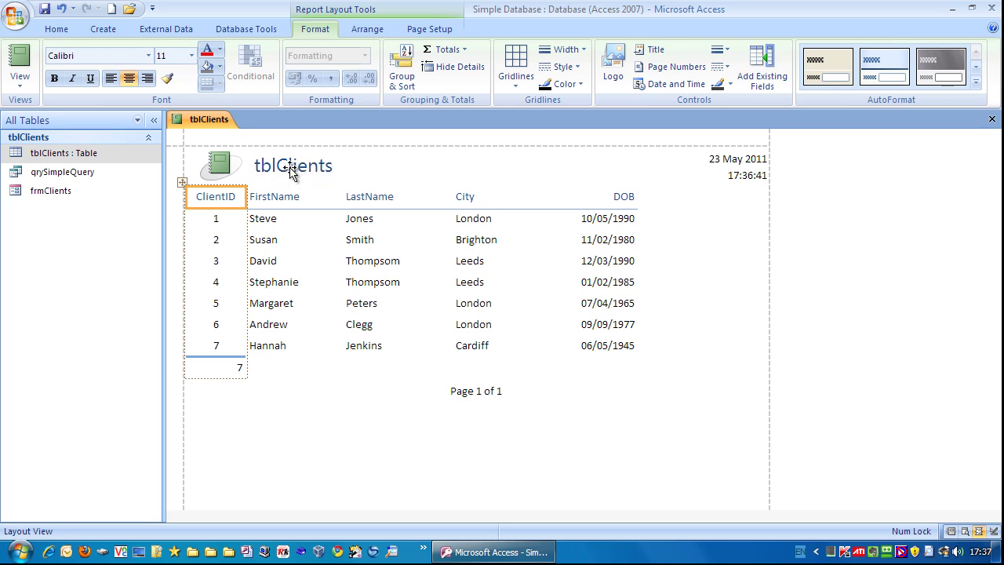
Edit the report title from 'tblClients' to 'Clients'
left_click(276, 163)
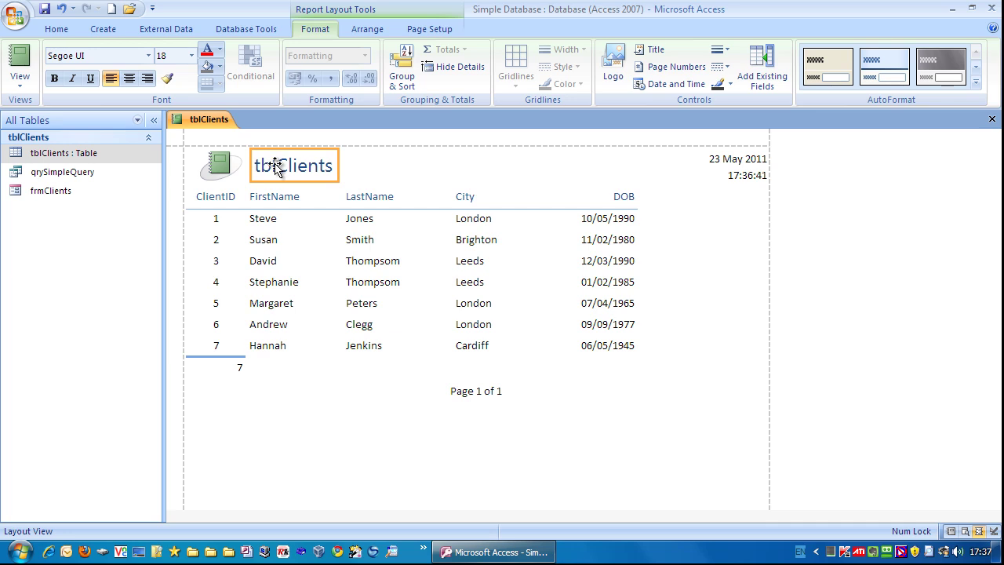
left_click(274, 165)
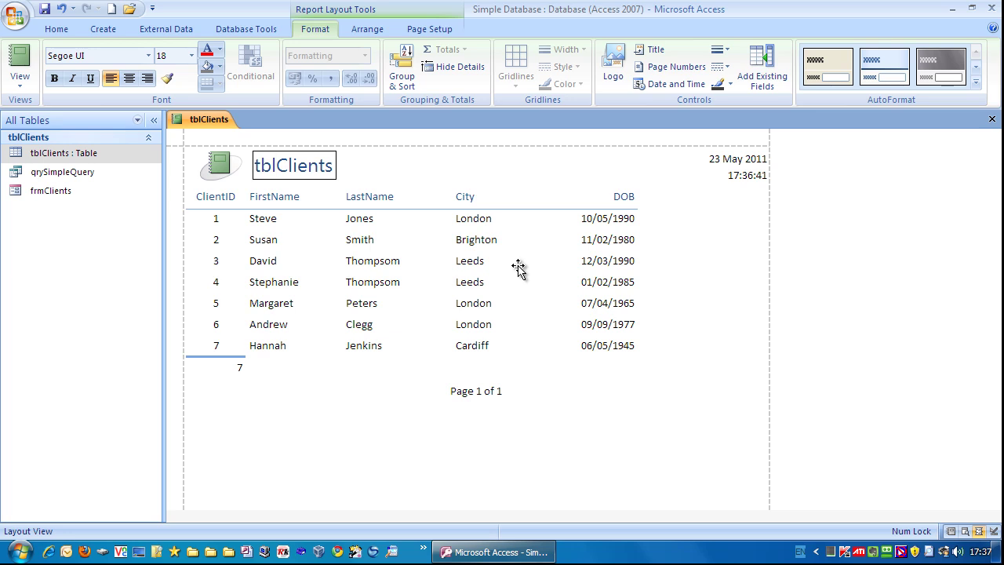
key("BackSpace")
key("BackSpace")
key("BackSpace")
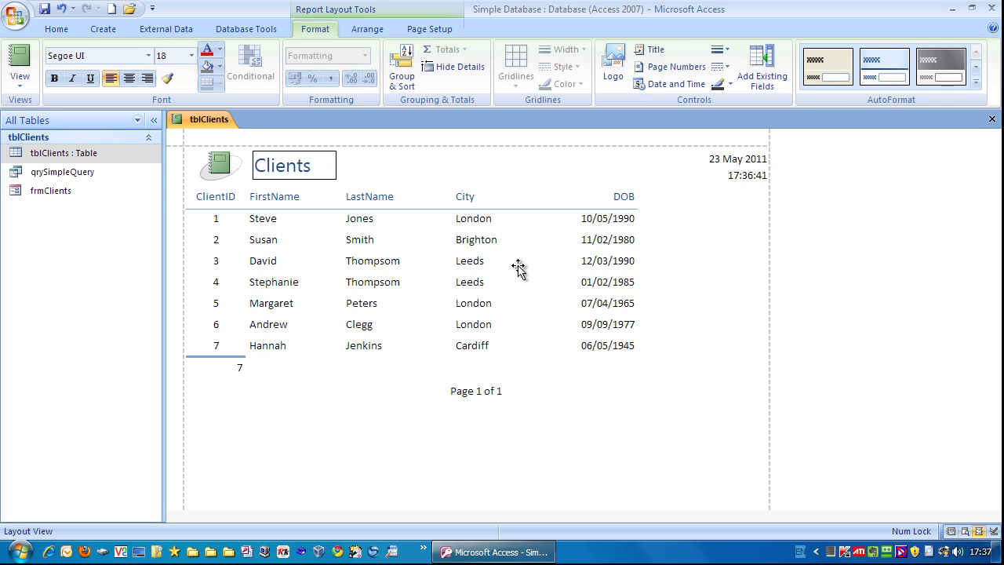
left_click(452, 179)
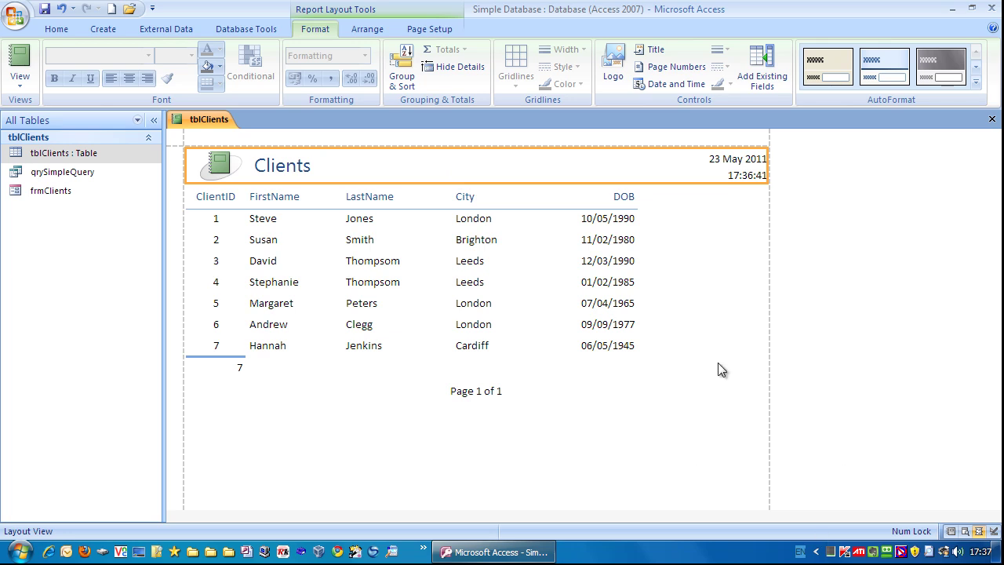
Close the report and save it under the name 'rptClients'
right_click(195, 119)
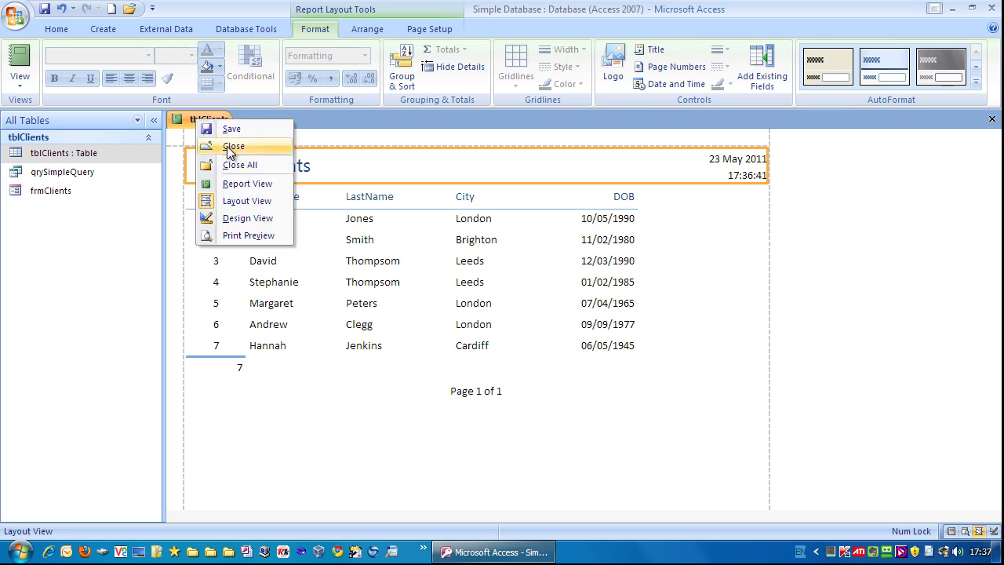
left_click(189, 126)
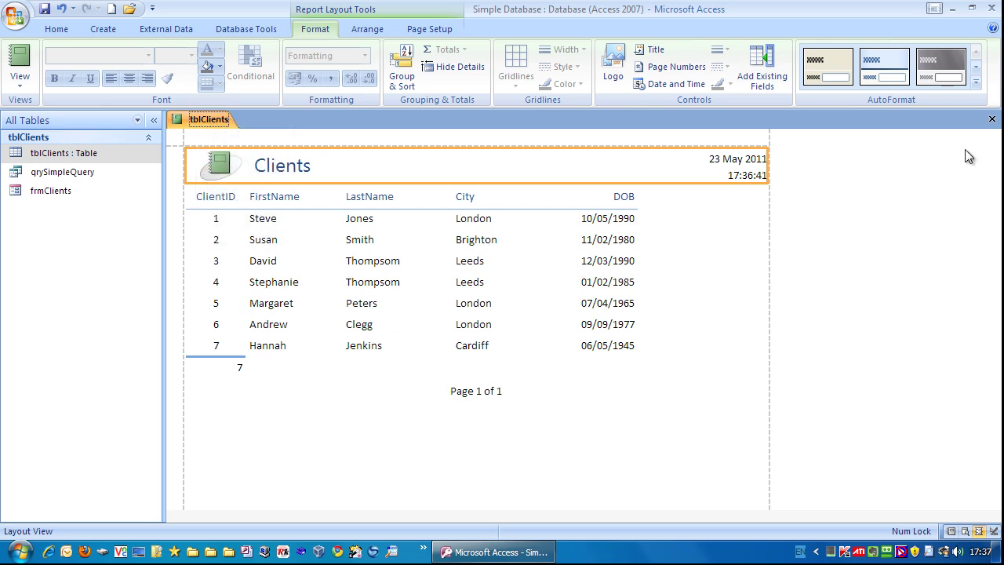
left_click(992, 120)
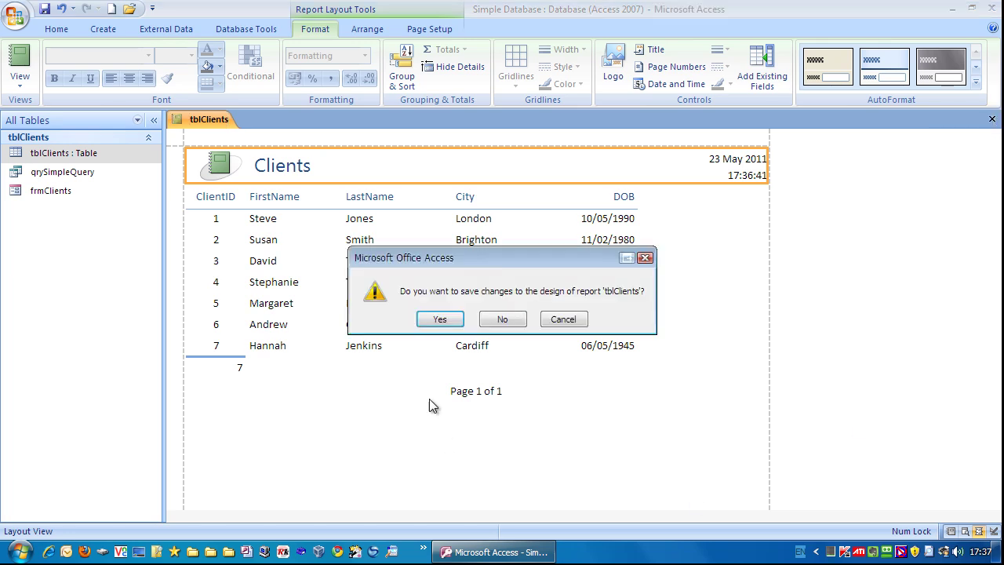
left_click(440, 317)
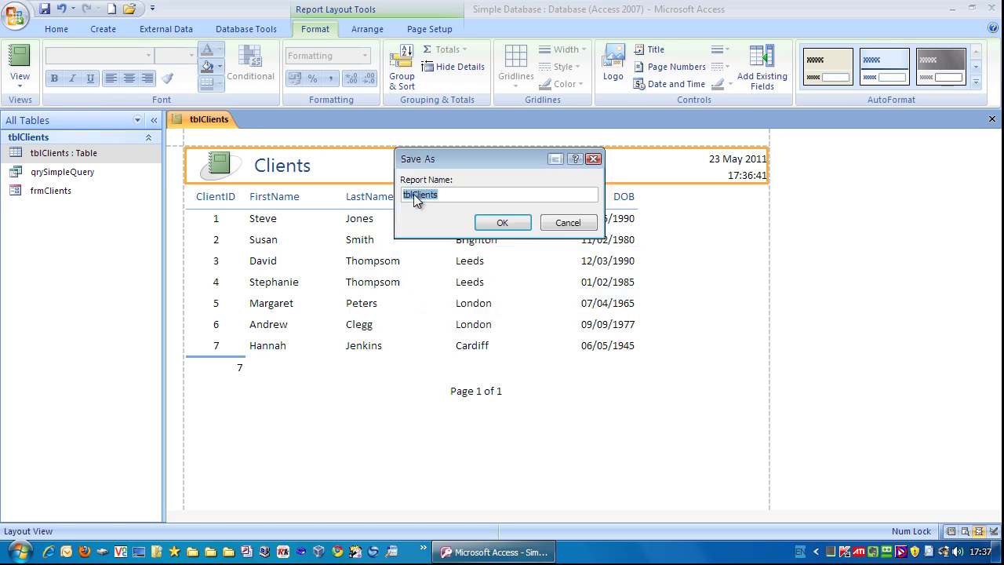
left_click(414, 197)
key("BackSpace")
key("BackSpace")
key("BackSpace")
type("rpt")
left_click_drag(413, 194, 395, 196)
left_click(457, 196)
left_click(503, 223)
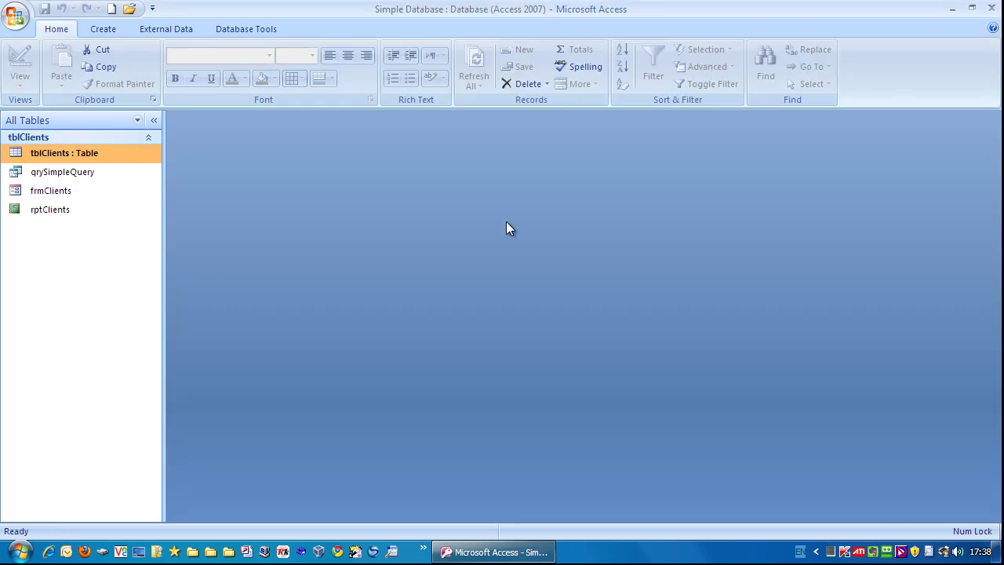
Open rptClients from the Navigation Pane in Report View
left_click(43, 208)
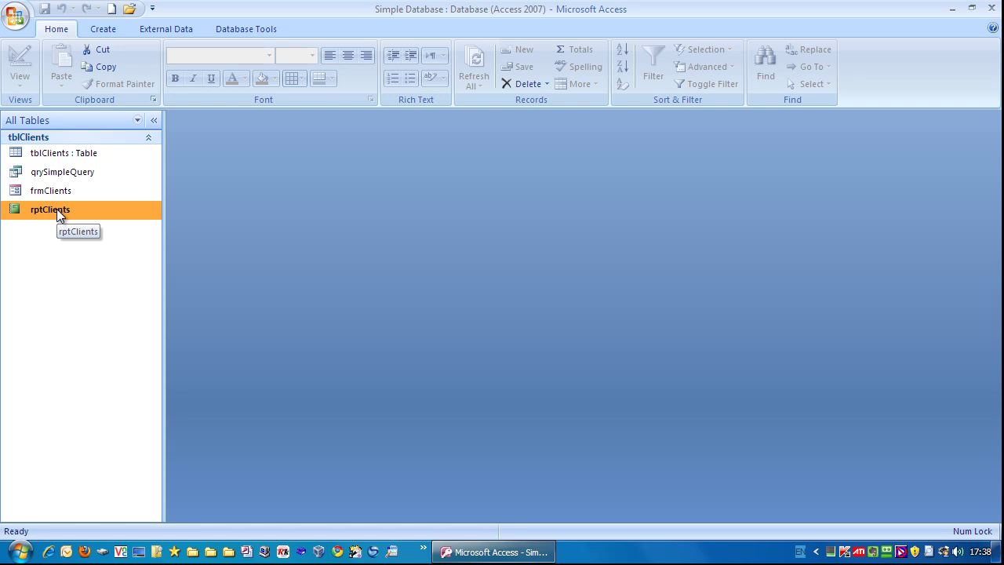
double_click(55, 208)
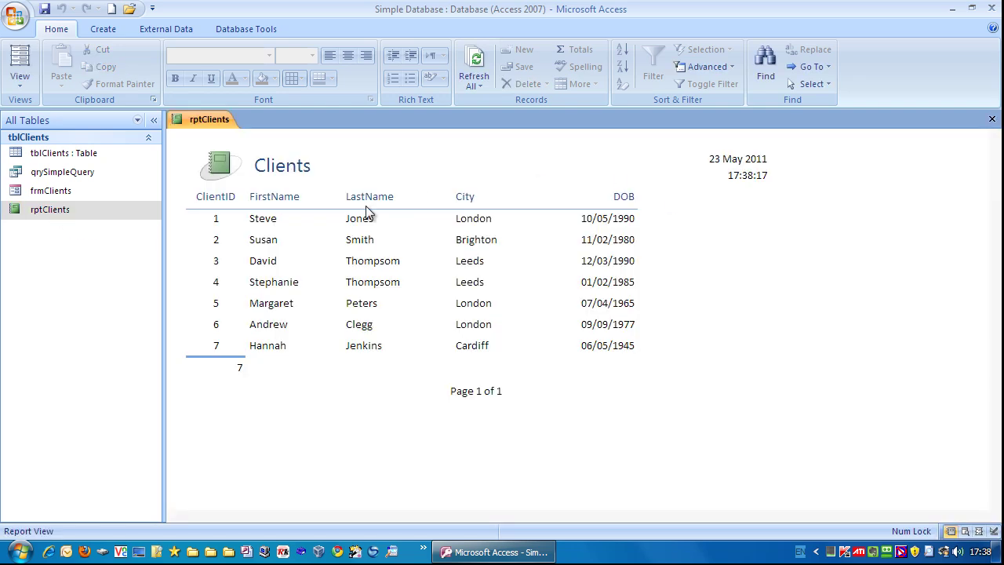